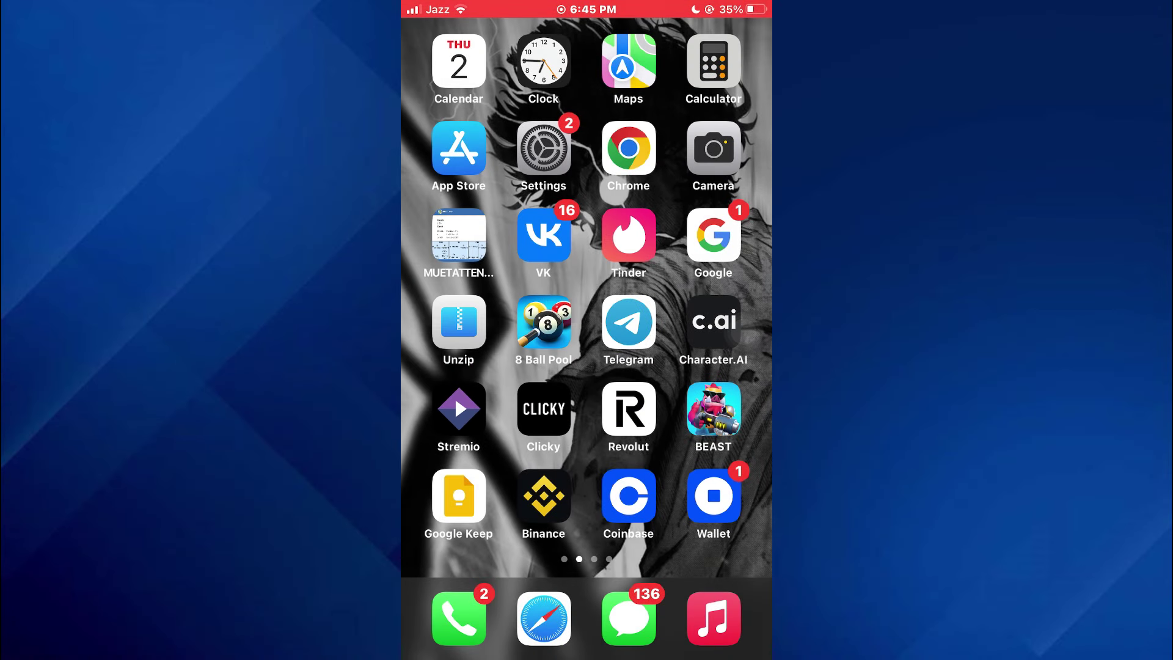
{"action": "left_click", "coordinate": [544, 149]}
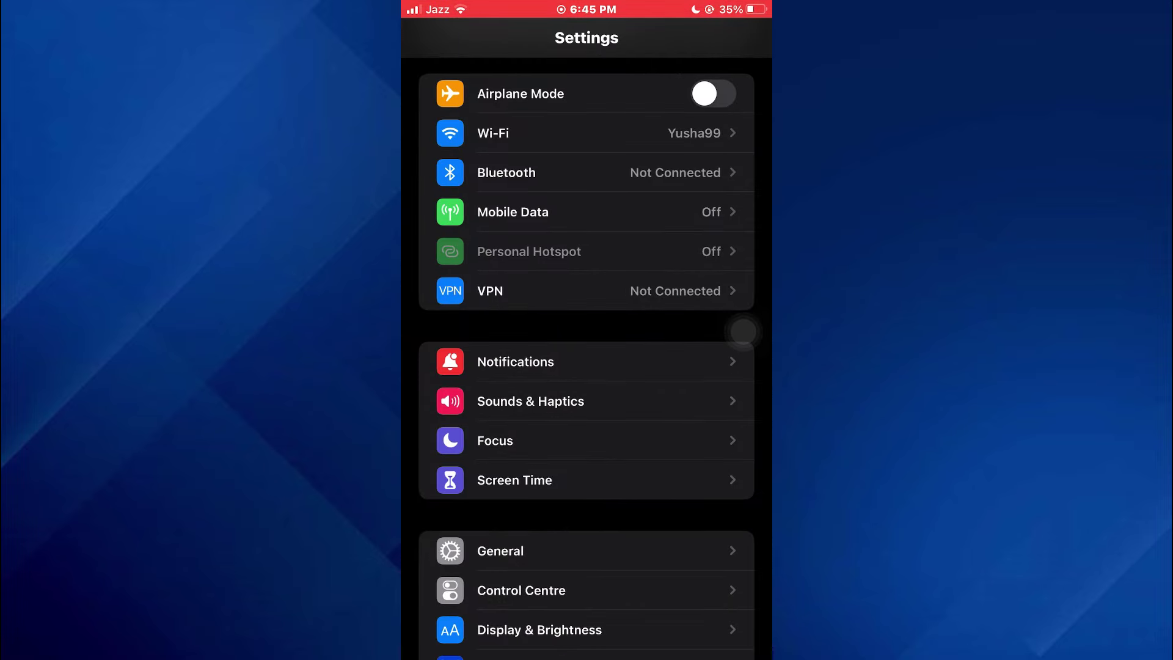
{"action": "scroll", "coordinate": [586, 366], "scroll_direction": "down", "scroll_amount": 5}
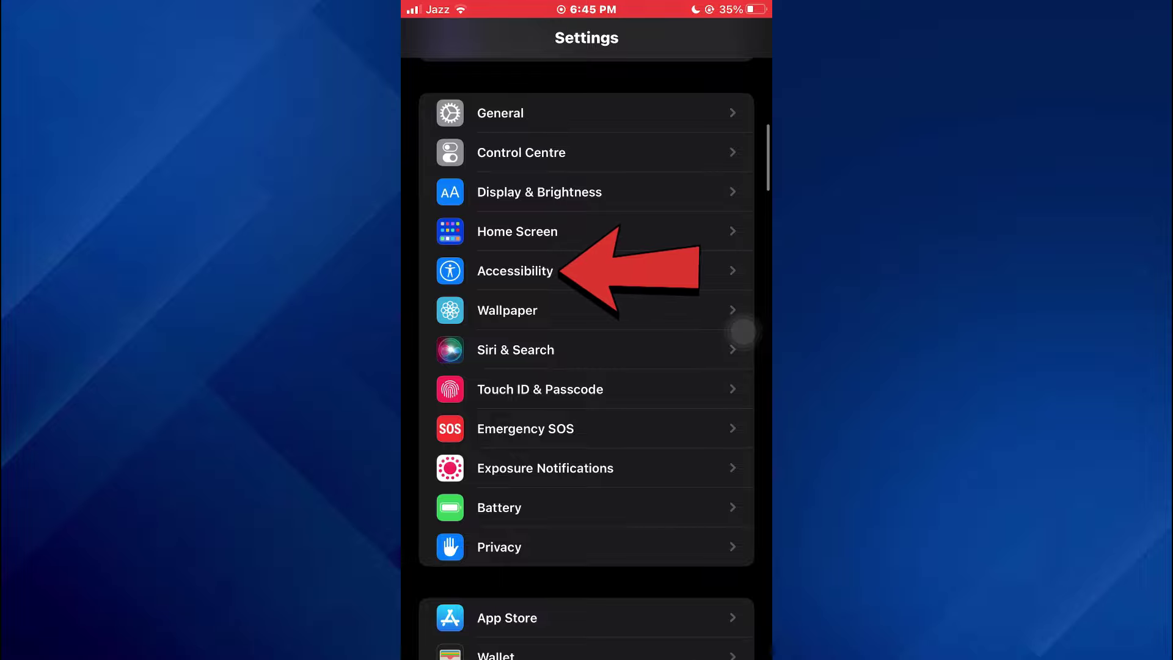
Open Accessibility and bring the Hearing section with Audio/Visual into view.
{"action": "left_click", "coordinate": [515, 270]}
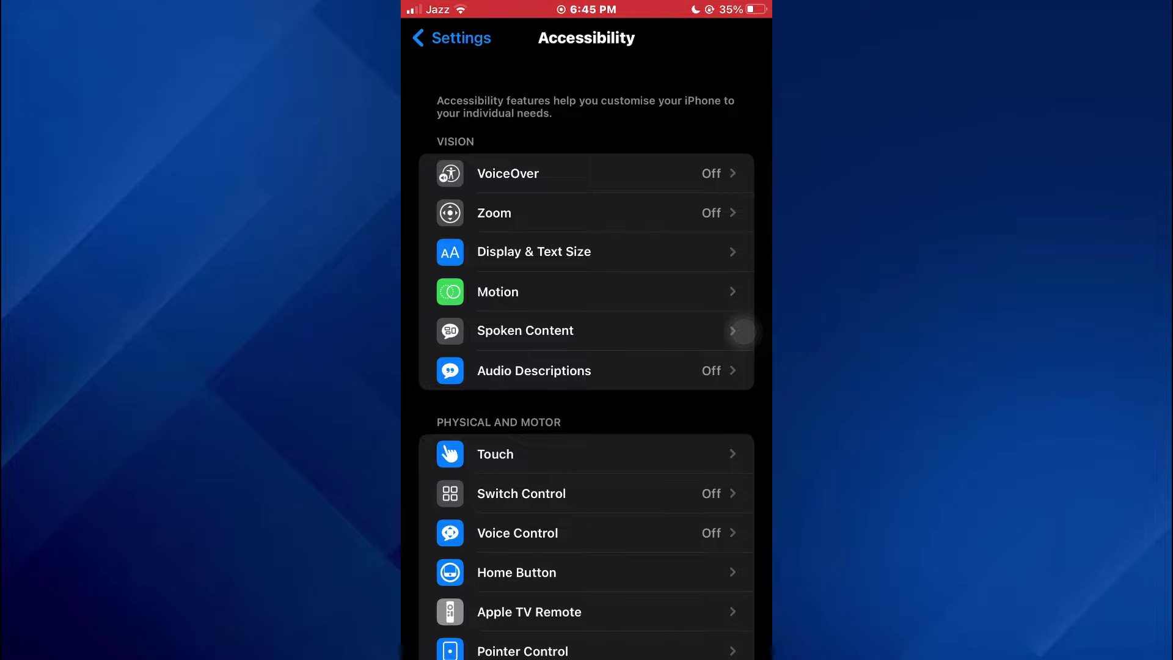
{"action": "scroll", "coordinate": [586, 367], "scroll_direction": "down", "scroll_amount": 10}
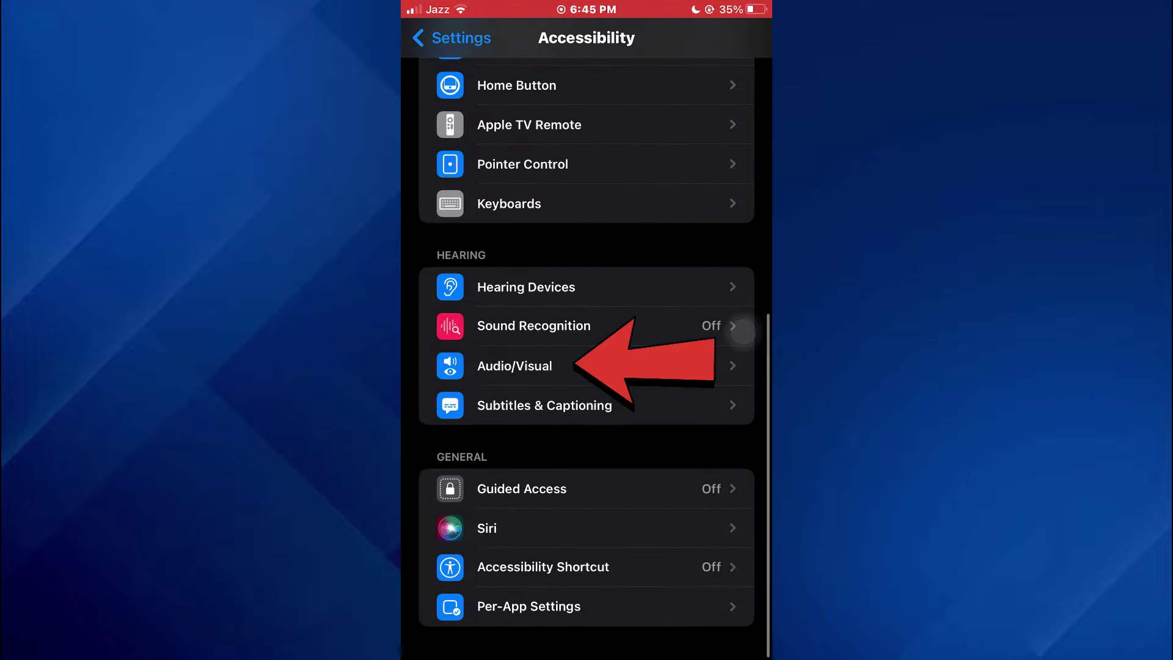
In Audio/Visual, switch on LED Flash for Alerts and leave Flash on Silent on.
{"action": "left_click", "coordinate": [514, 366]}
{"action": "scroll", "coordinate": [742, 335], "scroll_direction": "down", "scroll_amount": 3}
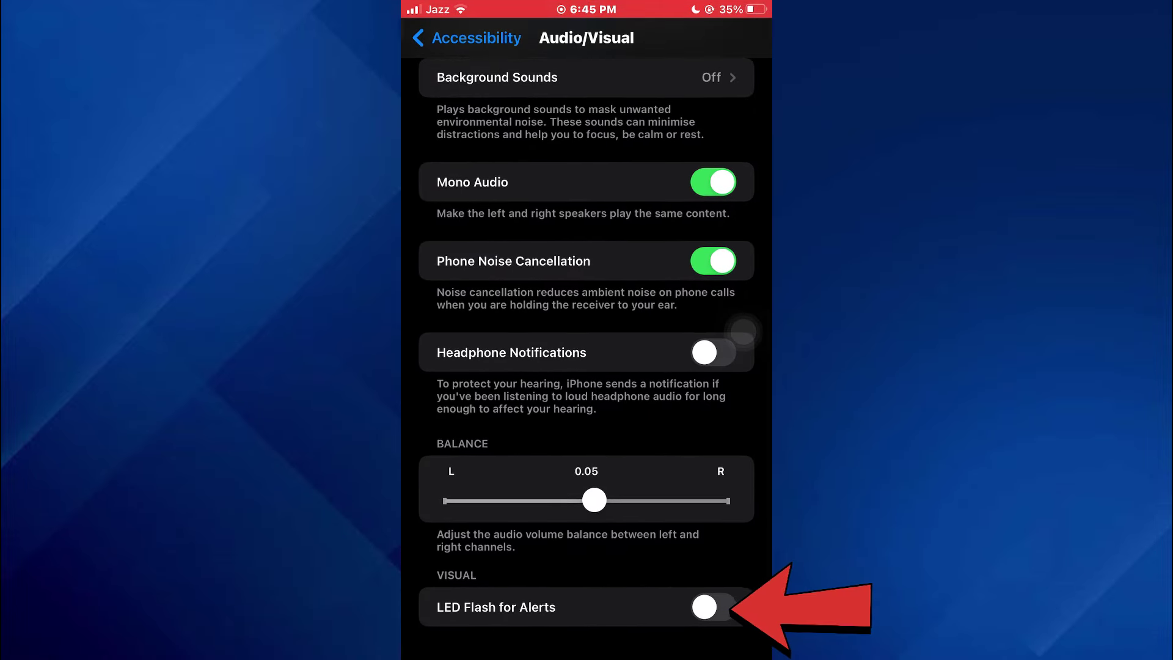
{"action": "left_click", "coordinate": [713, 606]}
{"action": "scroll", "coordinate": [742, 332], "scroll_direction": "down", "scroll_amount": 2}
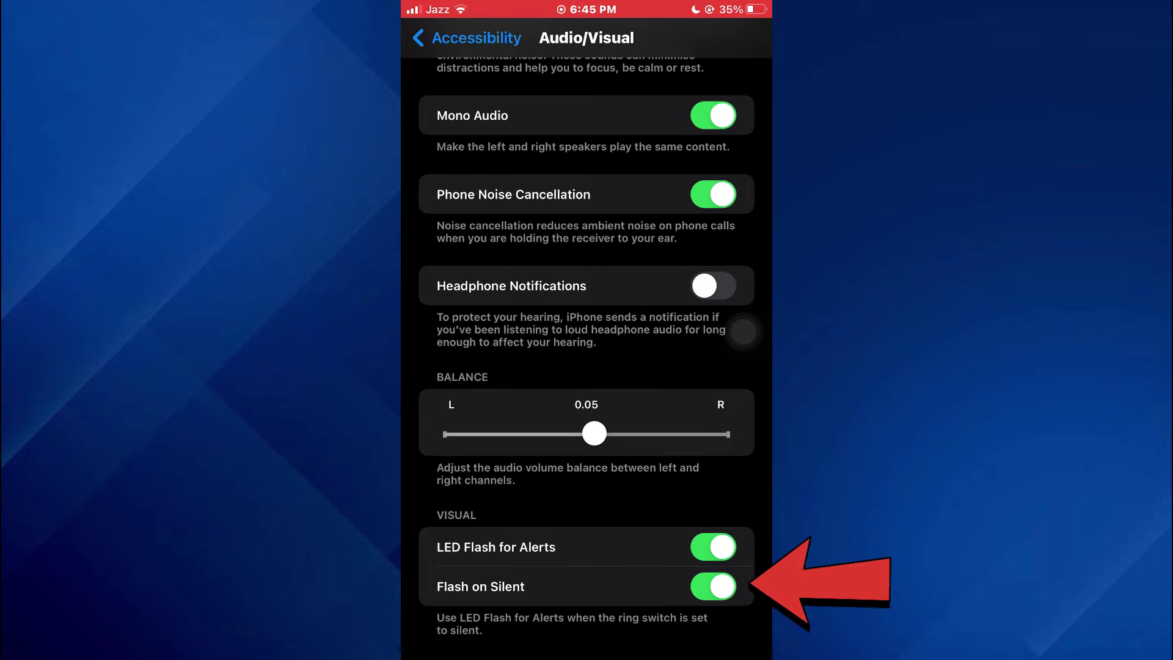
{"action": "left_click", "coordinate": [713, 587]}
{"action": "left_click", "coordinate": [713, 587]}
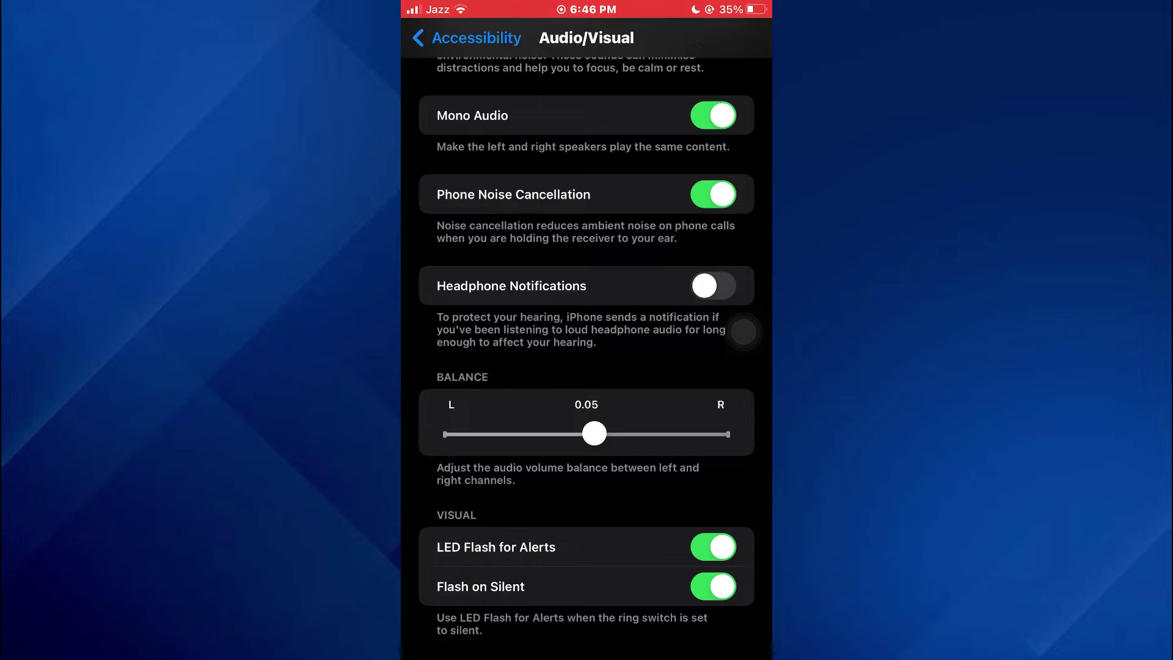